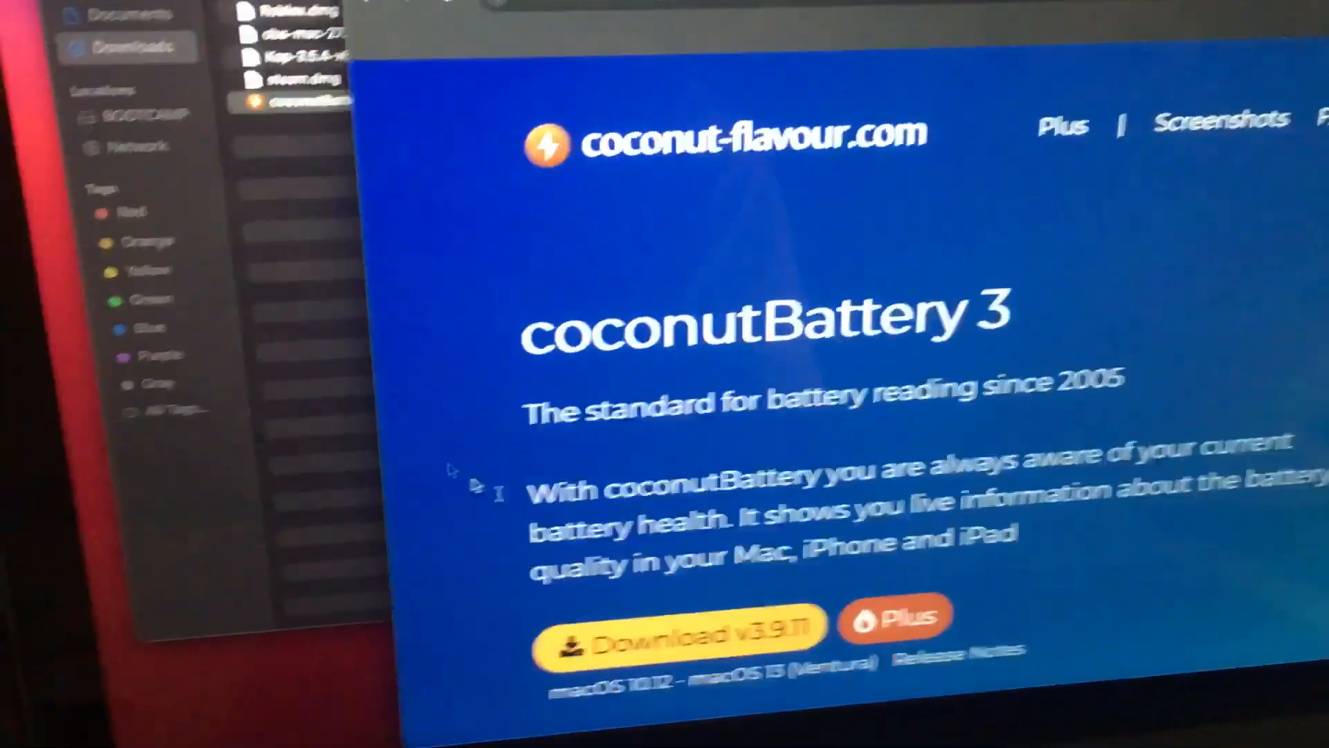
Step: Launch the downloaded coconutBattery application from the Finder Downloads folder
click(326, 416)
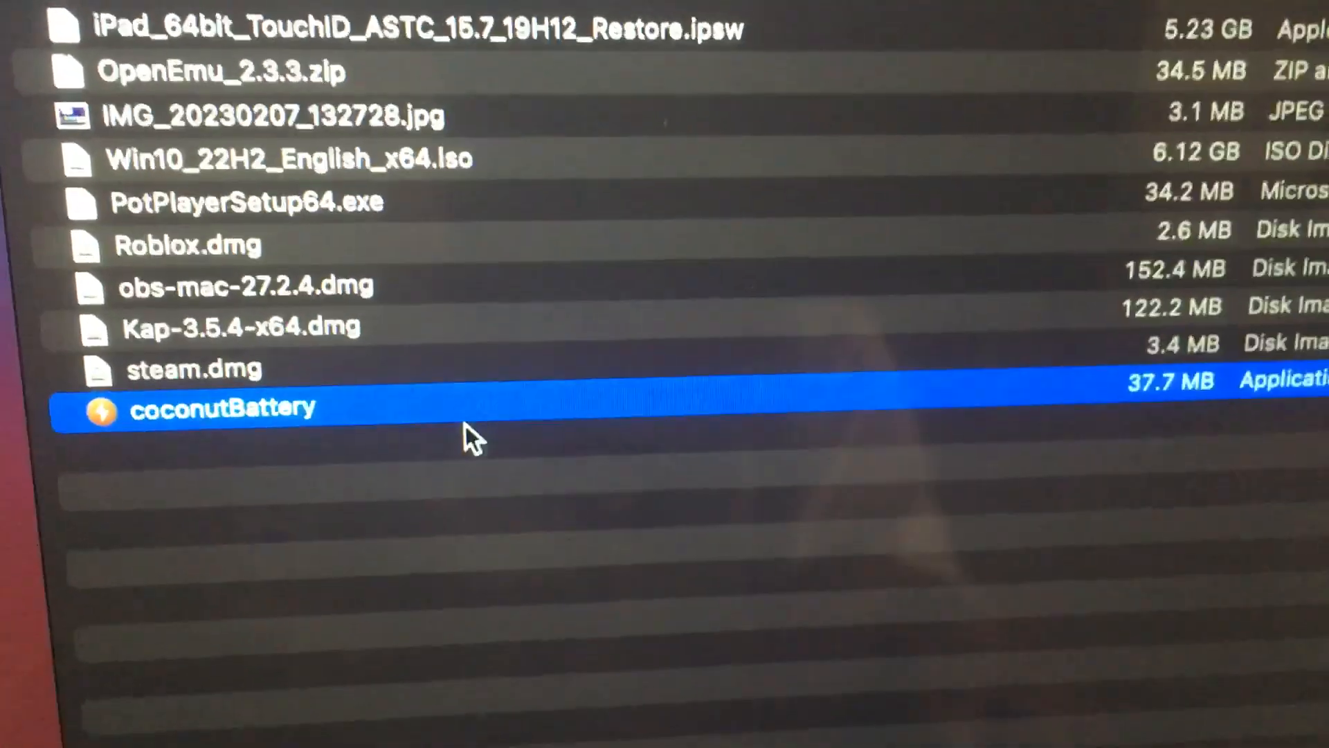
double_click(415, 407)
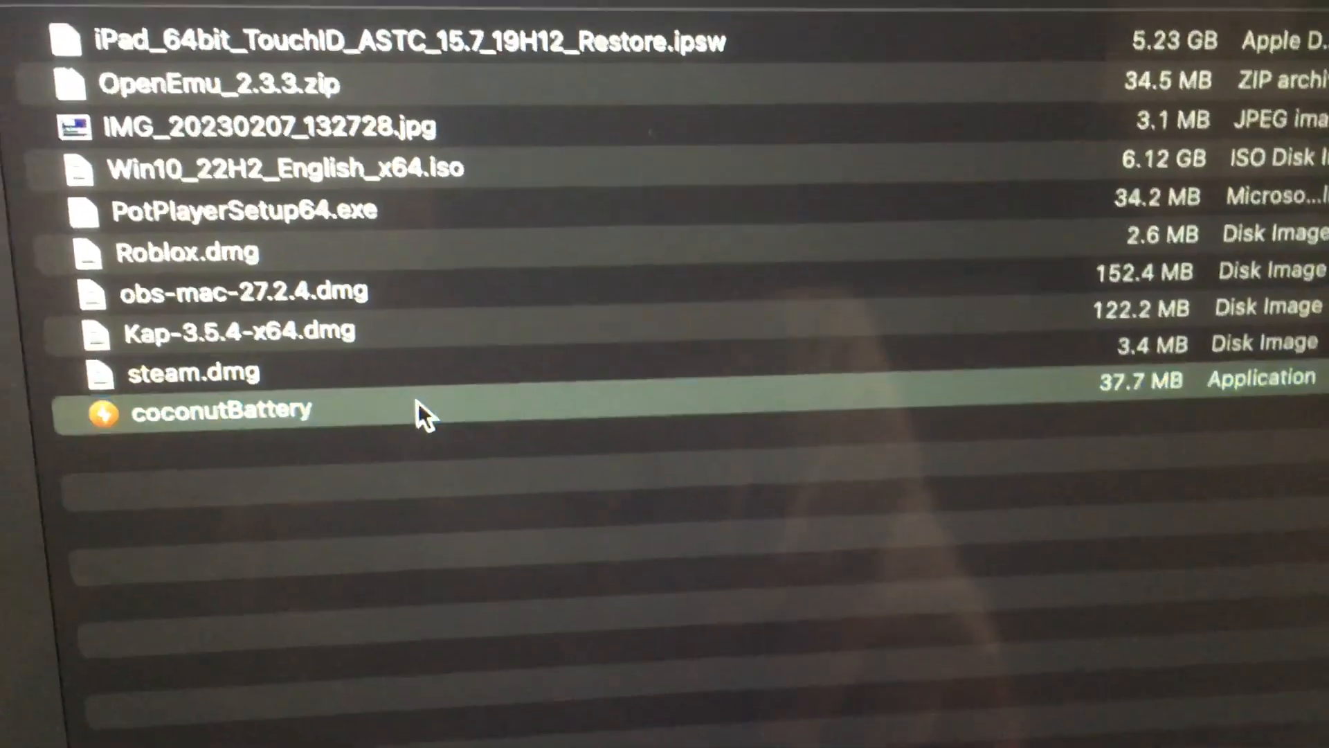